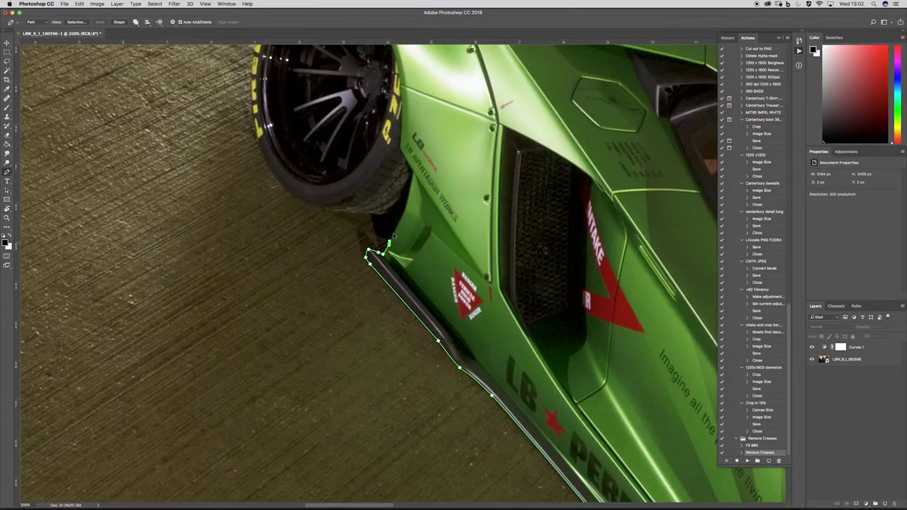
# Scroll and zoom out to see the whole image with the traced Lamborghini and GT-R paths
pyautogui.scroll(8, 340, 105)
pyautogui.scroll(2, 354, 368)
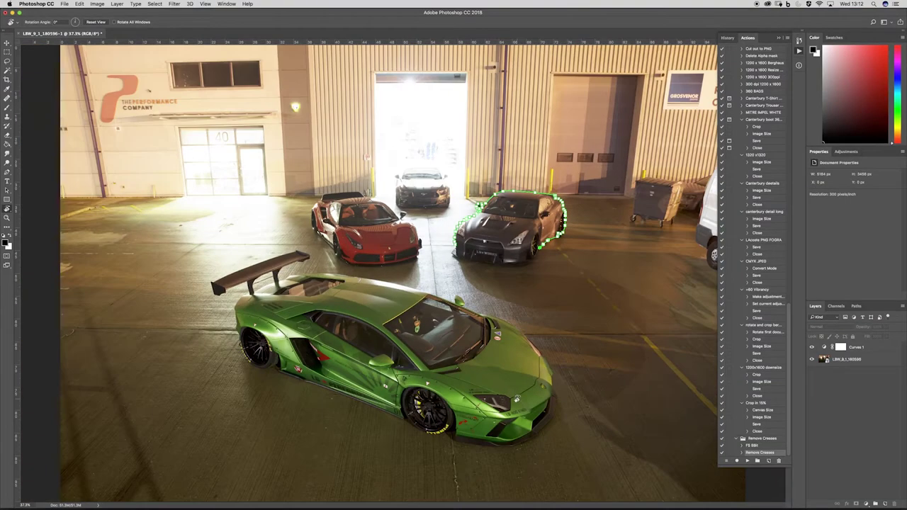
pyautogui.press('super+minus')
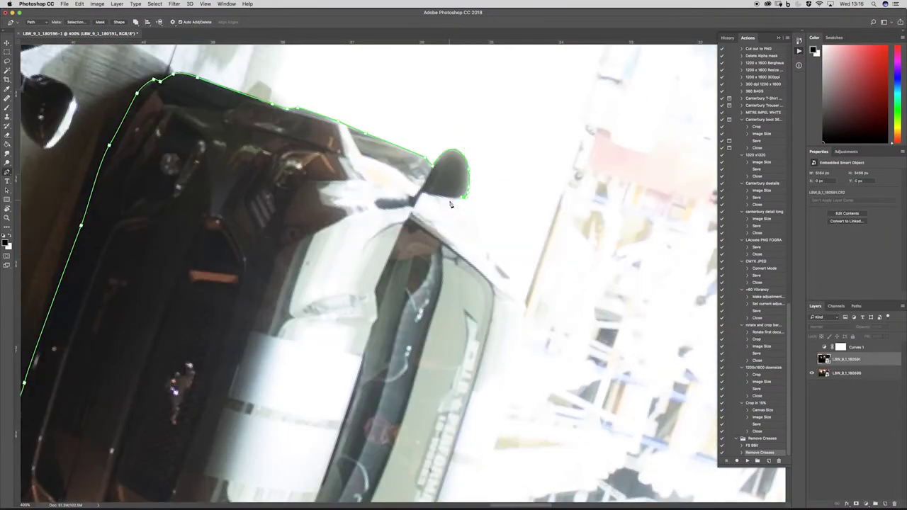
# Scroll down through the composite while darkening the scene around the lit cars
pyautogui.scroll(-5, 498, 315)
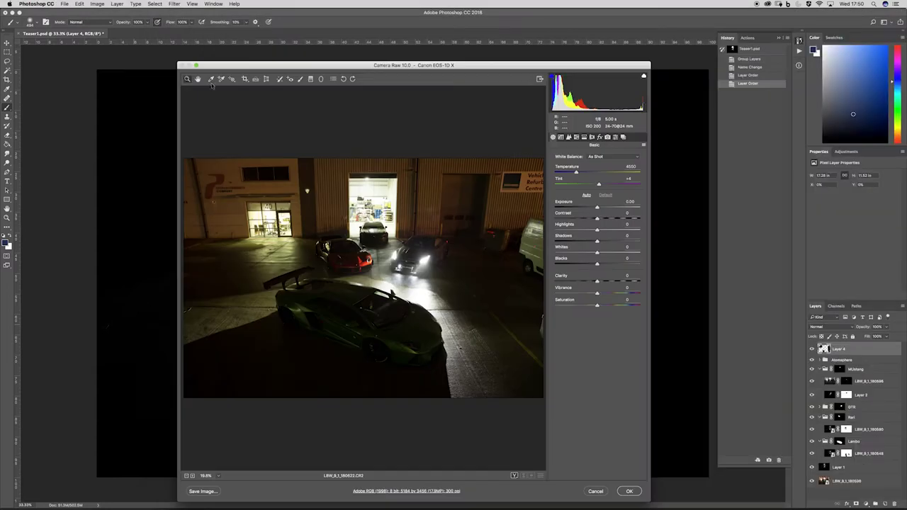
# Accept the Camera Raw adjustments for the extra headlight exposure
pyautogui.click(627, 490)
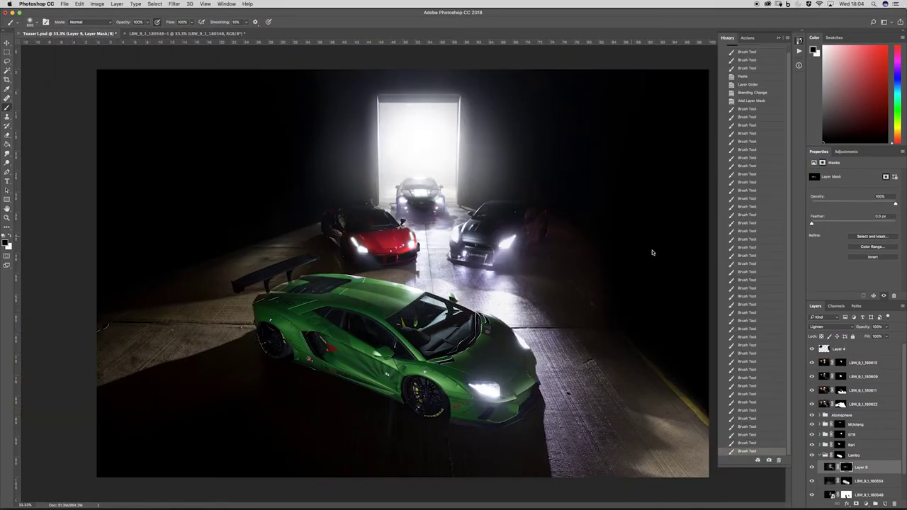
# Paint the light-layer masks to reveal shadow right of the GT-R, comparing the Lamborghini's lighting
pyautogui.click(816, 369)
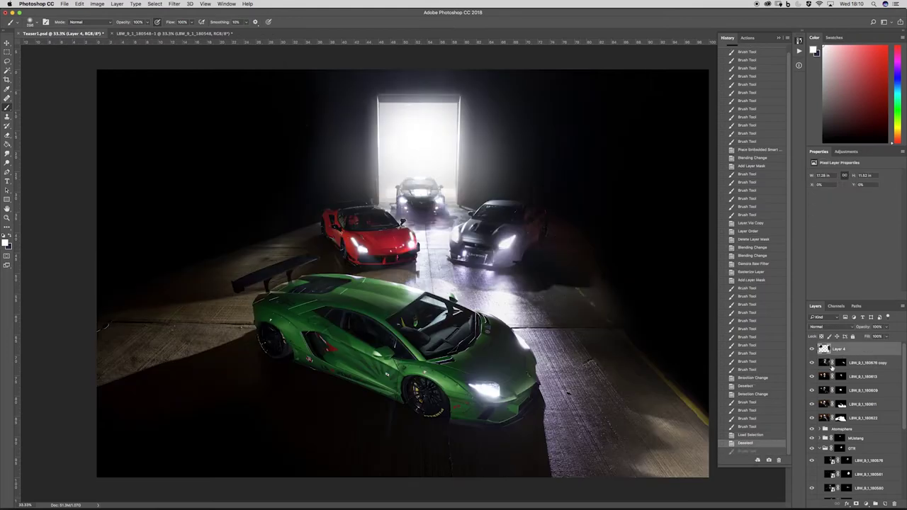
pyautogui.click(832, 366)
pyautogui.moveTo(581, 234); pyautogui.dragTo(625, 263)
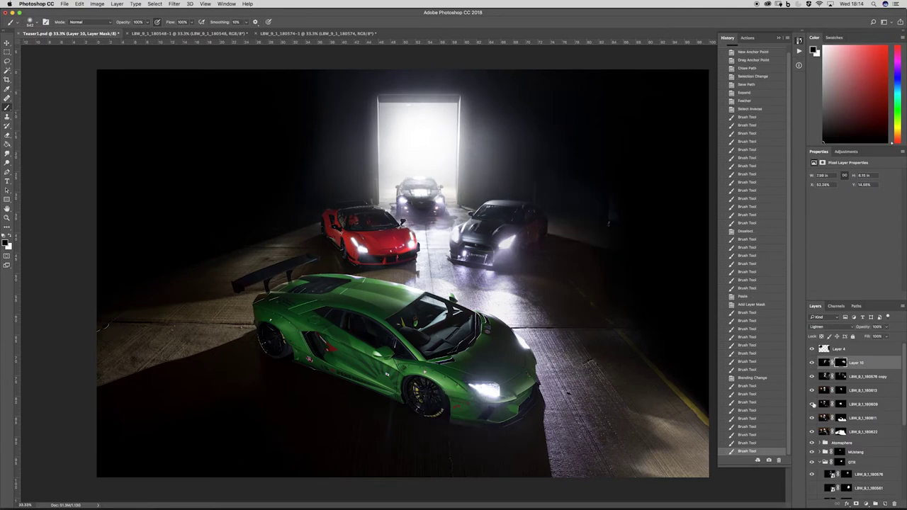
pyautogui.click(813, 403)
pyautogui.click(813, 460)
pyautogui.click(812, 452)
pyautogui.click(811, 452)
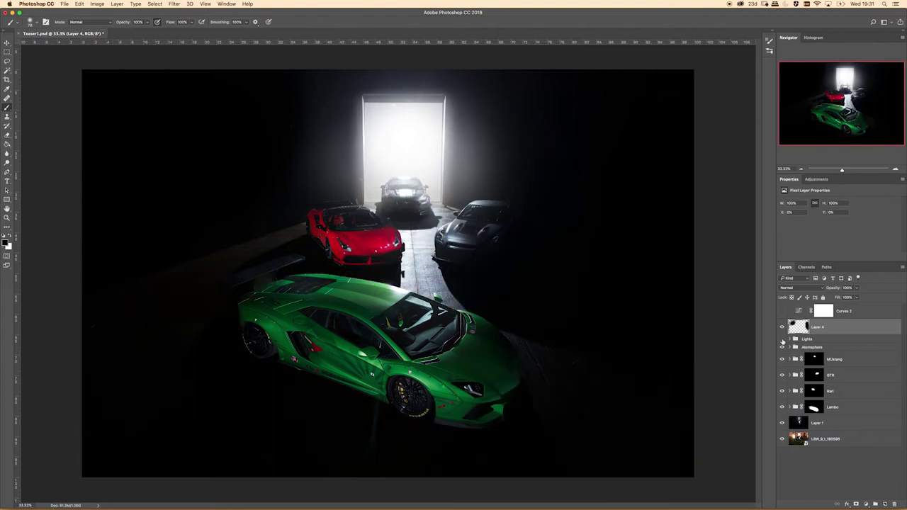
# Set the placed exposures above the Lambo group to Screen blending and target their masks
pyautogui.press('x')
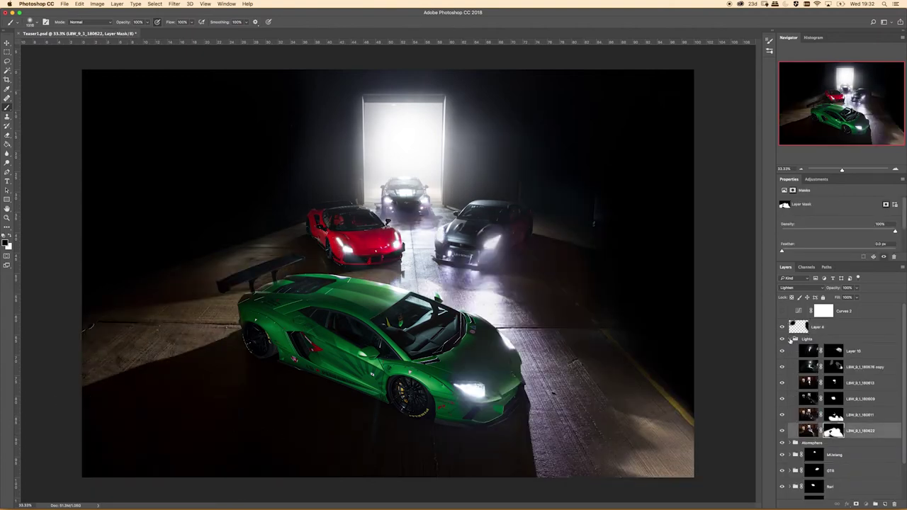
pyautogui.click(834, 415)
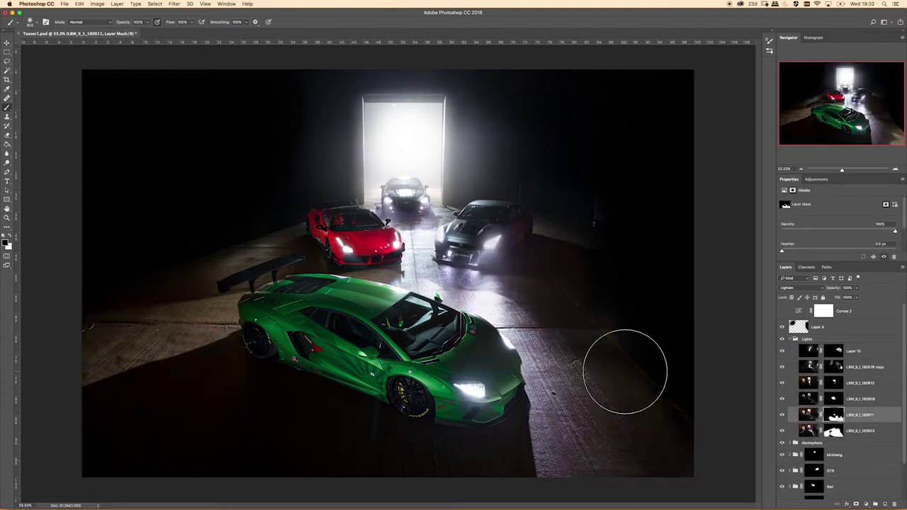
pyautogui.click(808, 339)
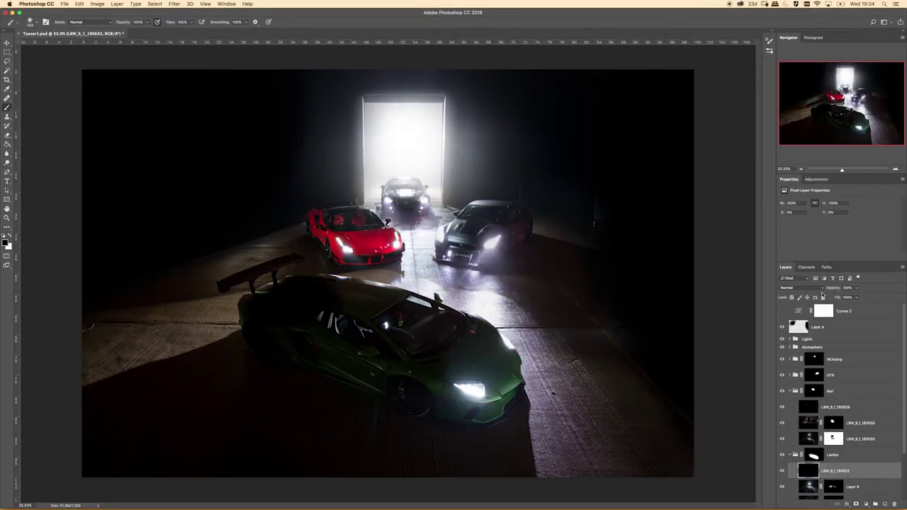
pyautogui.hotkey('alt', 'shift', 's')
pyautogui.click(853, 503)
pyautogui.click(829, 456)
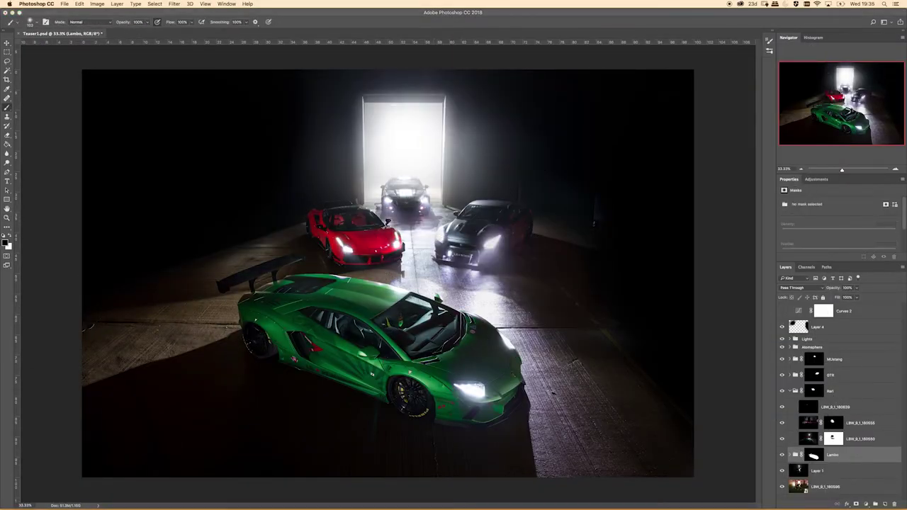
pyautogui.hotkey('alt', 'shift', 's')
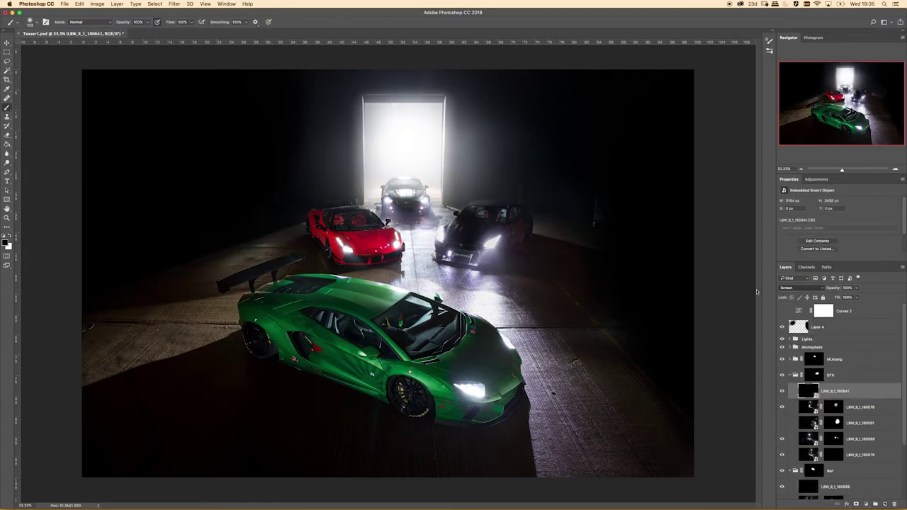
pyautogui.click(836, 423)
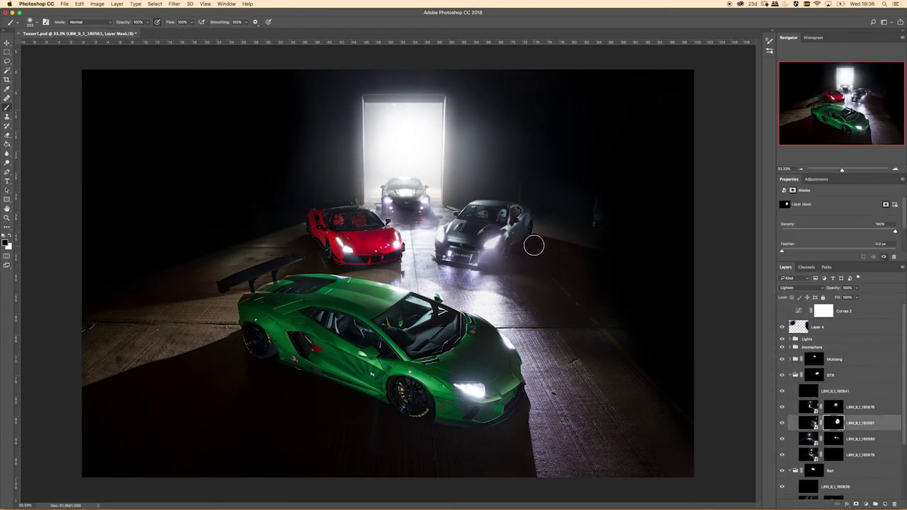
# Preview the source exposures, then select the LBW_9_1_180558 and next GT-R exposure layers
pyautogui.press('super+alt+o')
pyautogui.press('space')
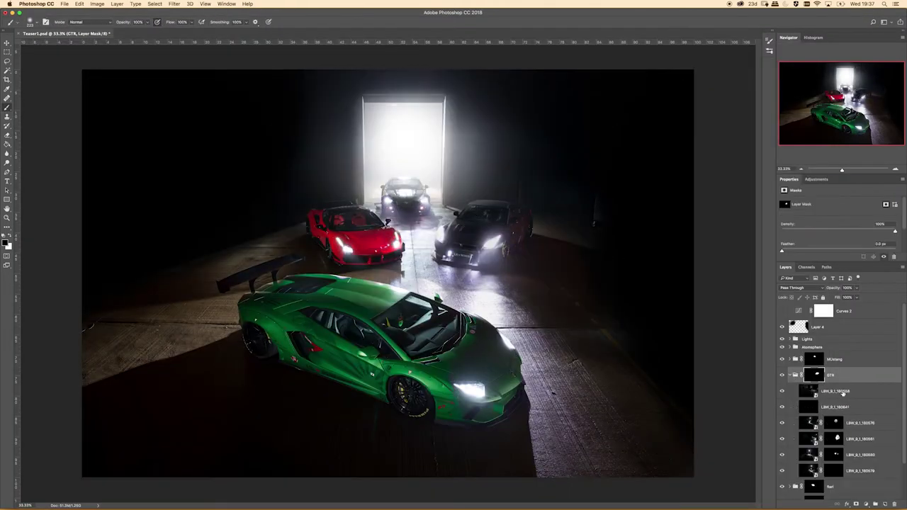
pyautogui.click(842, 394)
pyautogui.click(835, 438)
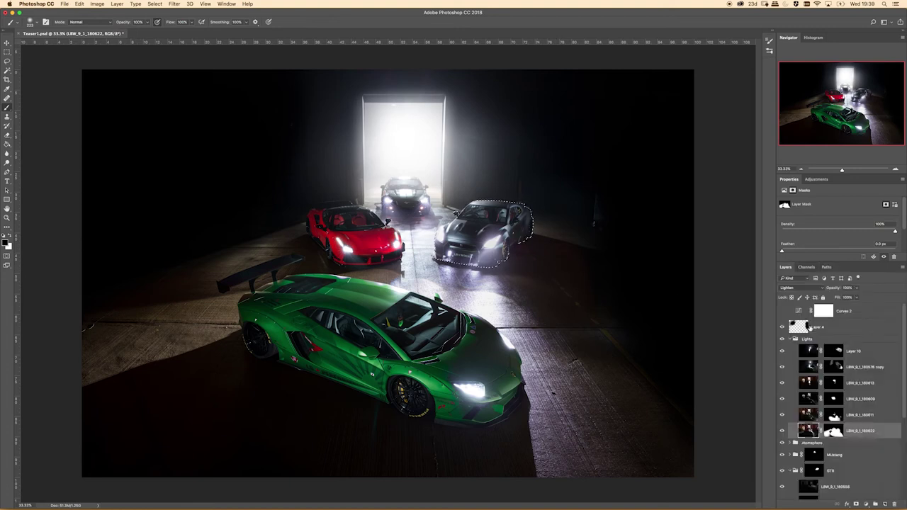
# Compare the composite with the Lights group hidden, then select its LBW_9_1_180613 layer
pyautogui.click(782, 339)
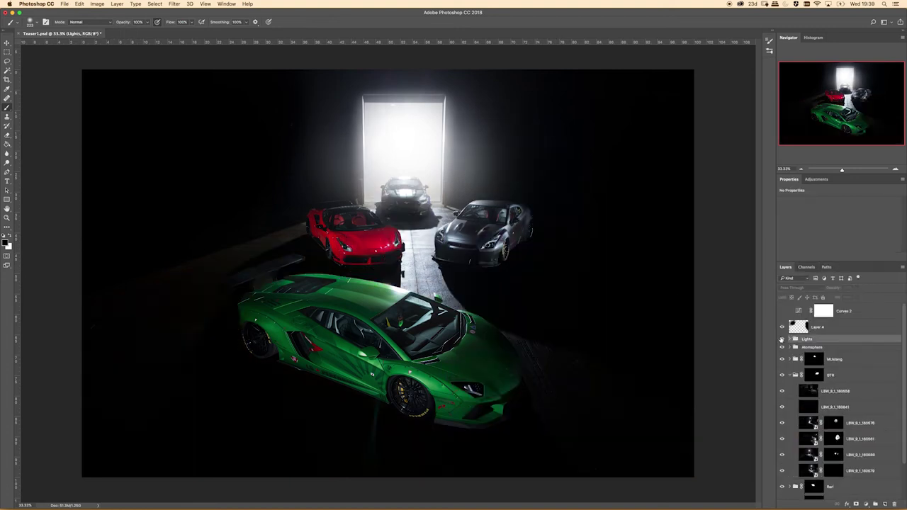
pyautogui.click(781, 340)
pyautogui.click(789, 339)
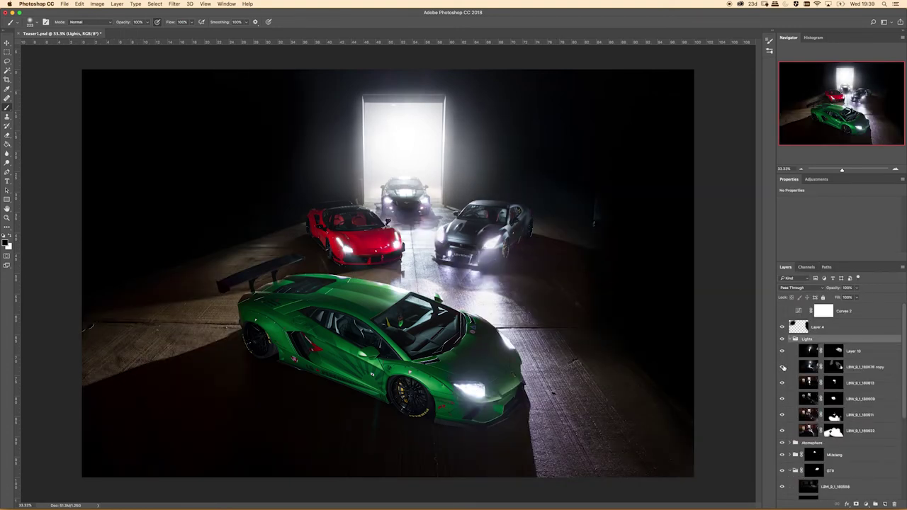
pyautogui.click(784, 367)
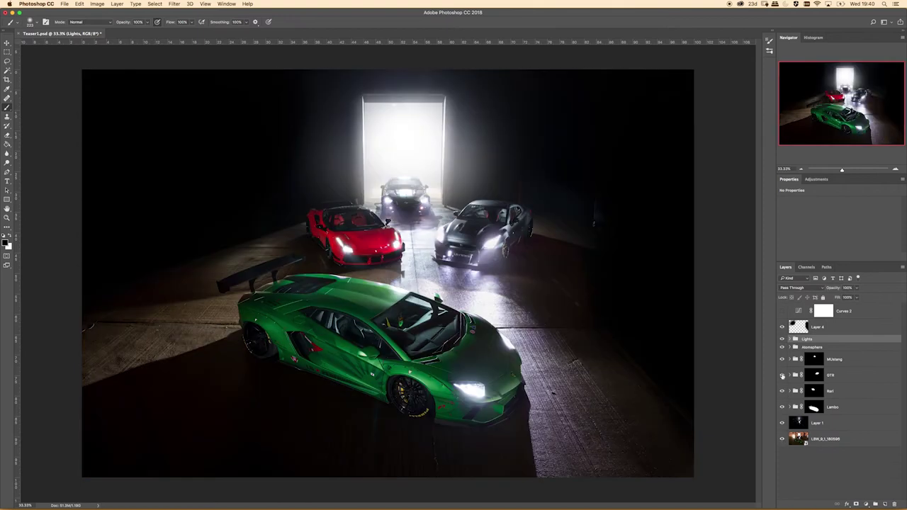
pyautogui.click(359, 496)
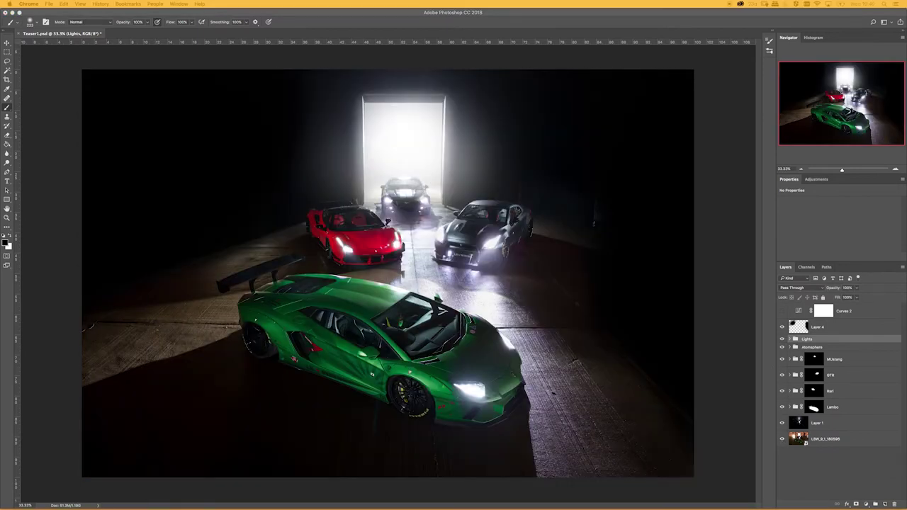
# Place The Performance Company logo from Chrome onto the image above the door and select Layer 4
pyautogui.moveTo(190, 307); pyautogui.dragTo(394, 287)
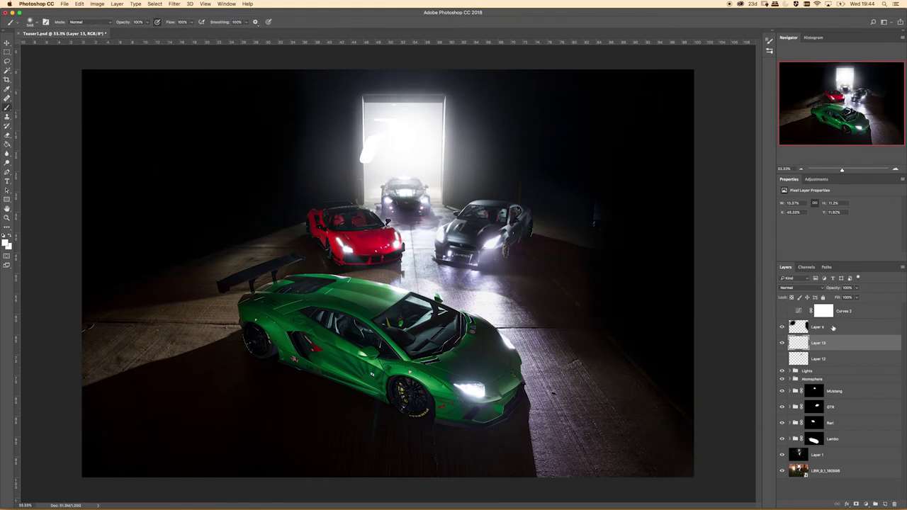
pyautogui.click(833, 327)
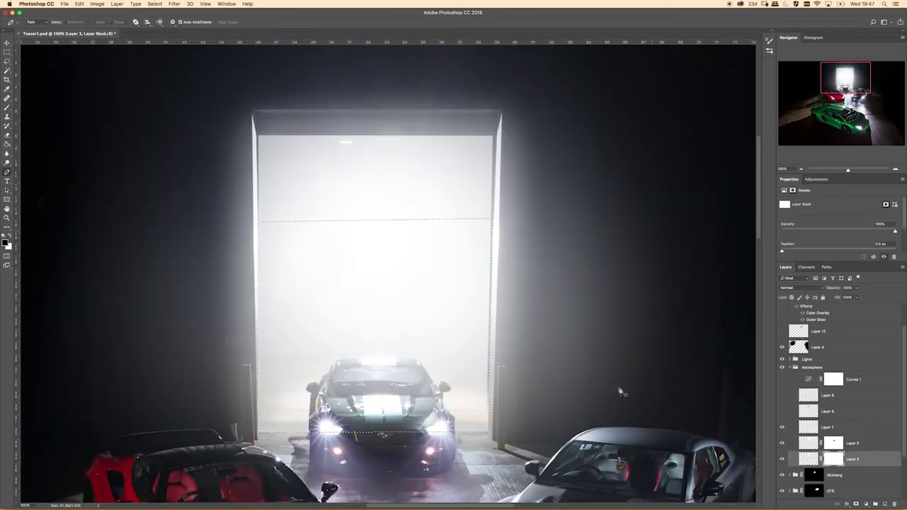
# Paint black on the glow layer's mask to darken the upper doorway
pyautogui.press('b')
pyautogui.moveTo(284, 141); pyautogui.dragTo(380, 164)
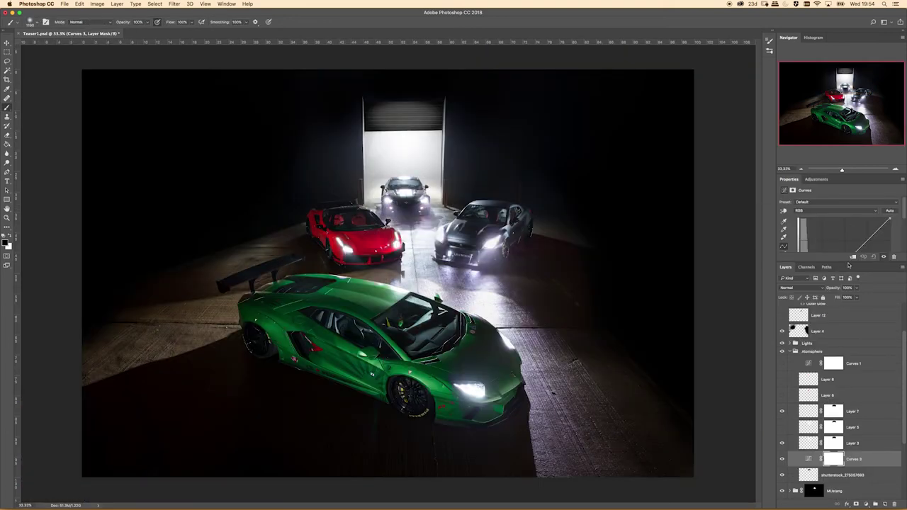
# Target Layer 5's mask and make Layer 5 visible again to restore the door glow
pyautogui.scroll(3, 836, 424)
pyautogui.click(833, 459)
pyautogui.click(782, 460)
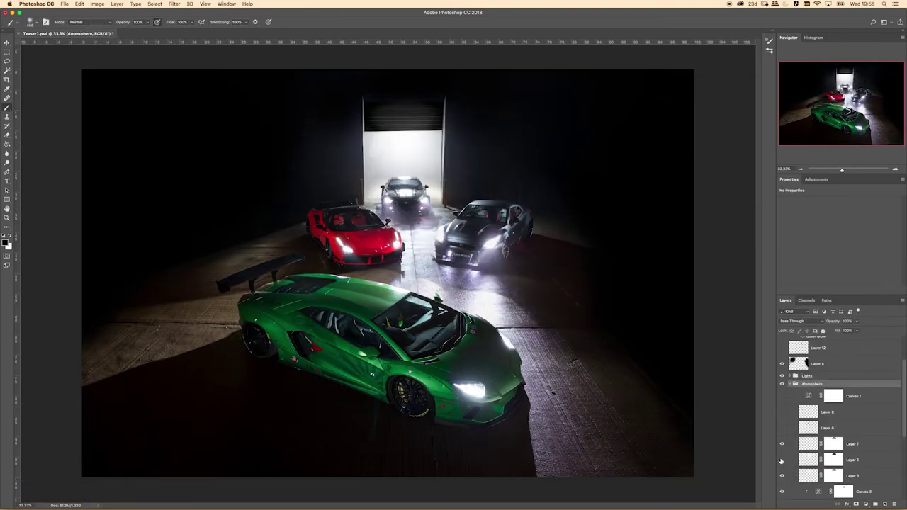